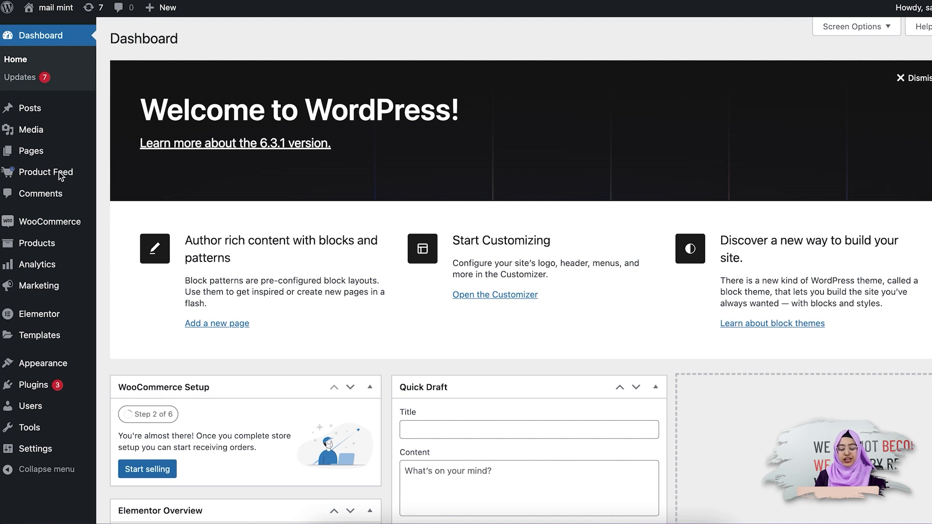
Step: Start a new product feed and title it 'Snapchat Catalog'
mouse_move(59, 172)
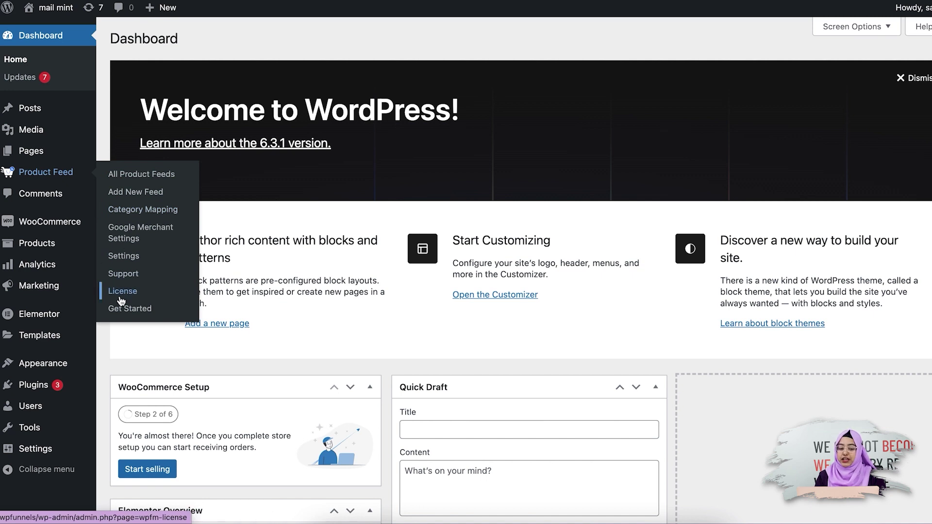
click(133, 192)
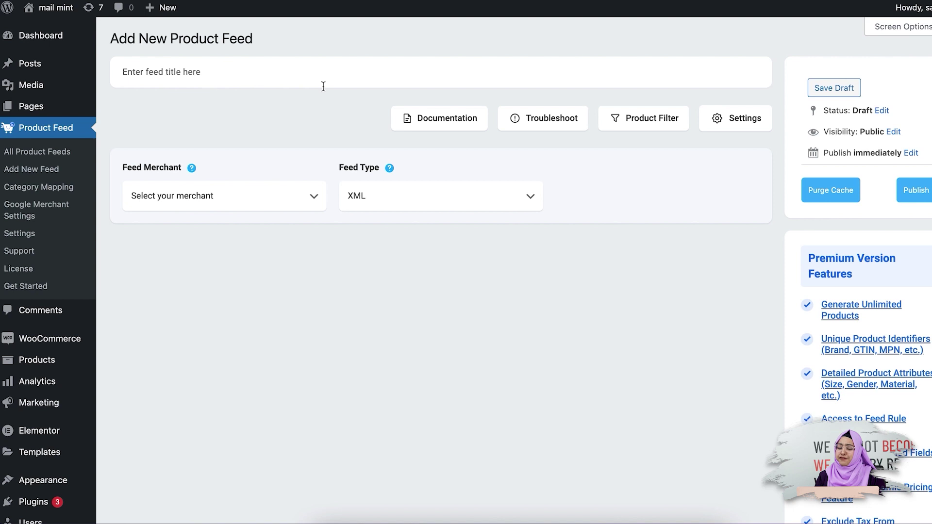
text(S)
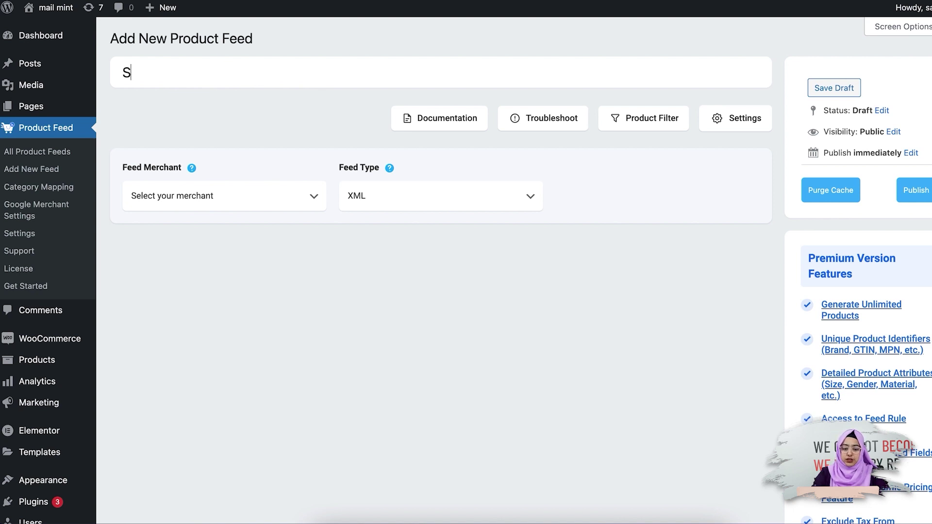
text(napchat Catalo)
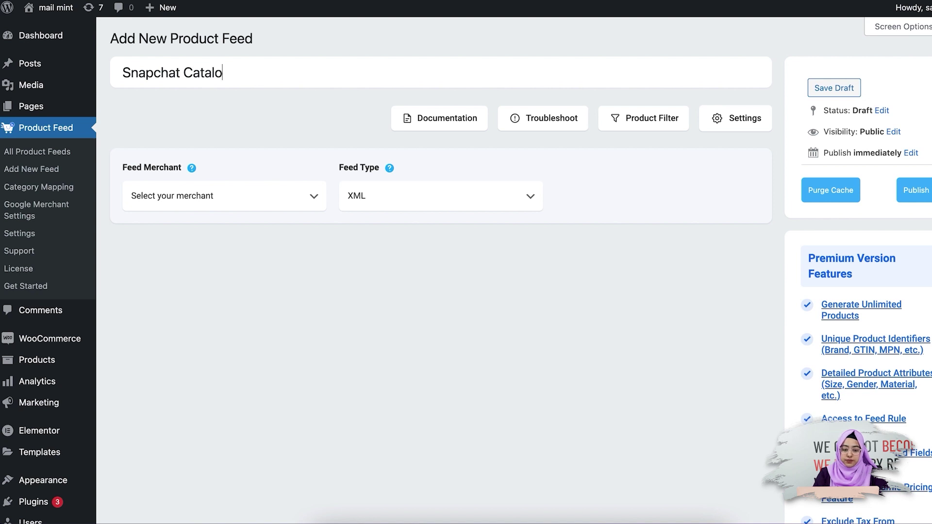
text(g)
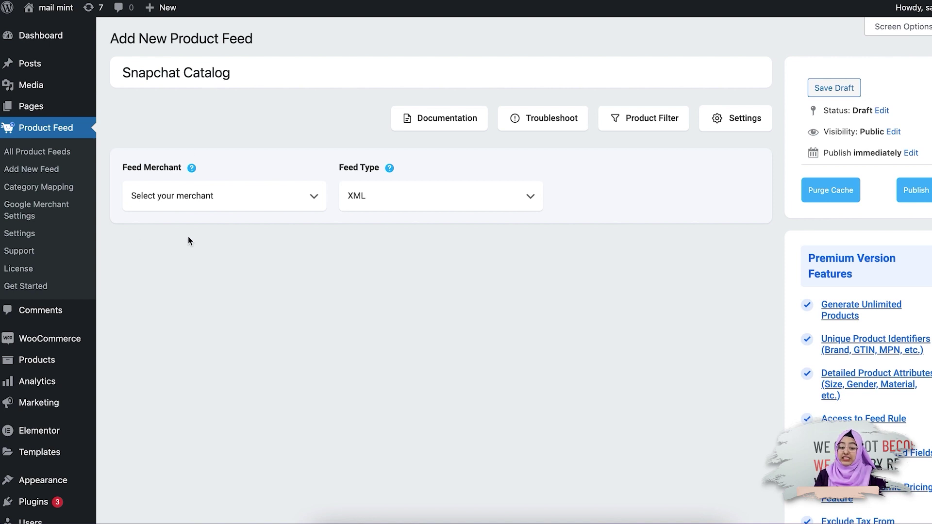
Step: Choose Snapchat as the feed merchant so the type becomes CSV with its attribute table
click(192, 200)
scroll(191, 347, down, 10)
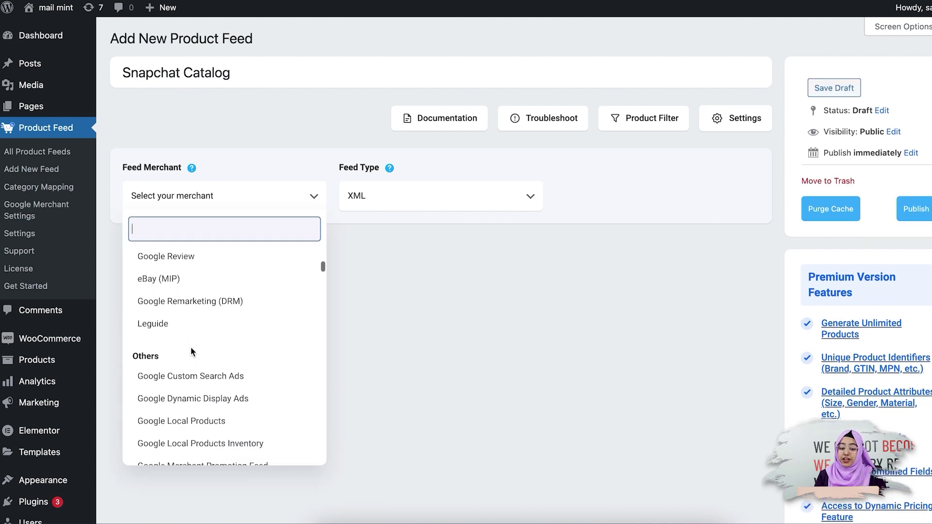
scroll(191, 348, down, 3)
scroll(191, 348, up, 15)
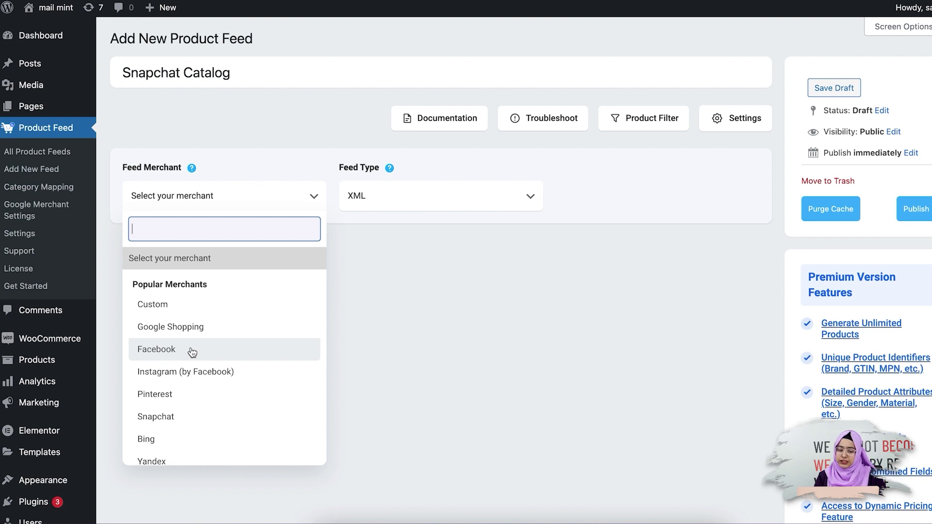
click(183, 416)
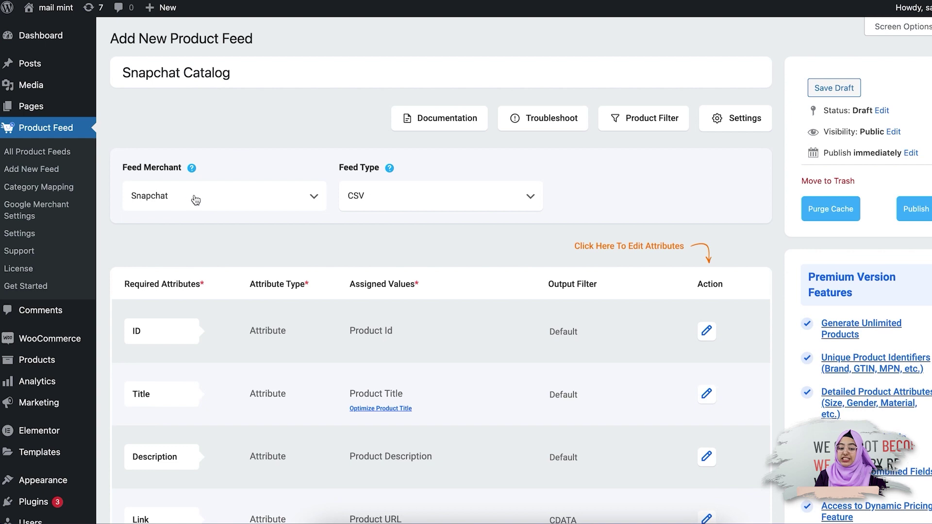
scroll(266, 287, down, 2)
scroll(266, 286, down, 10)
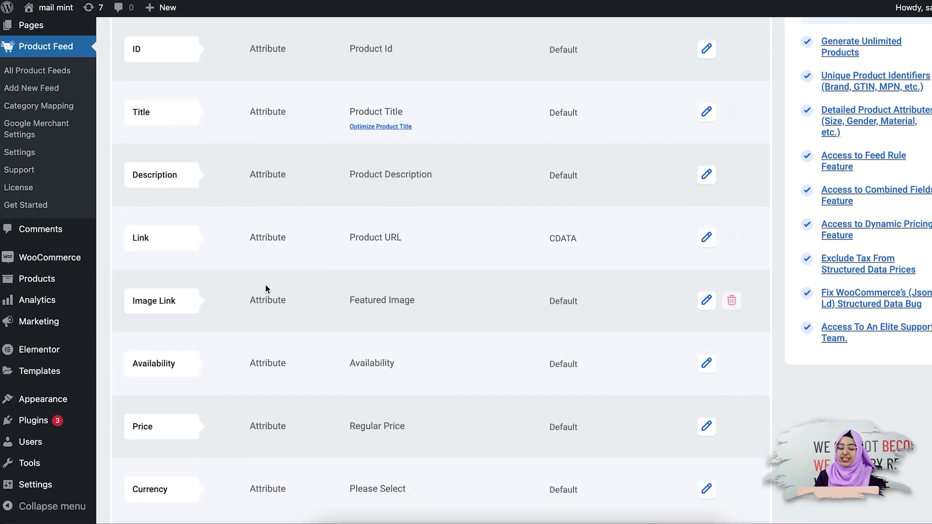
scroll(266, 290, up, 10)
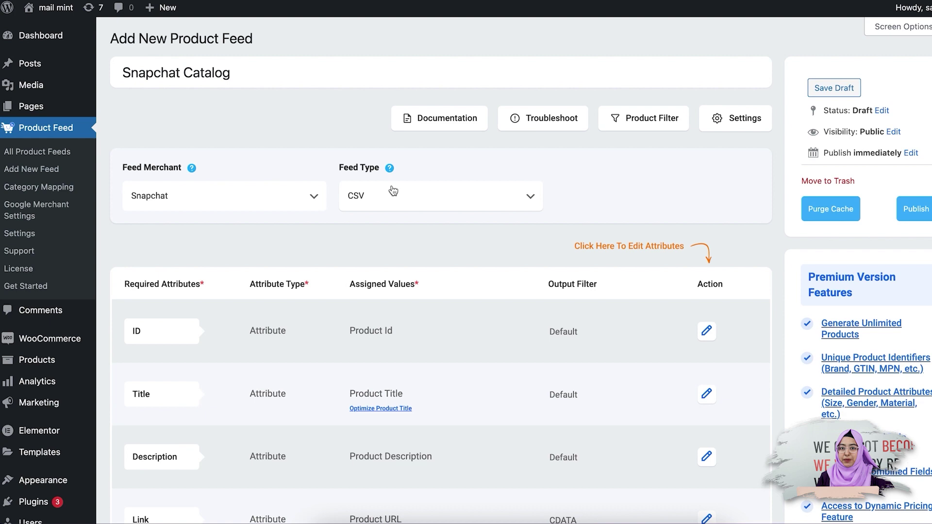
scroll(400, 262, down, 5)
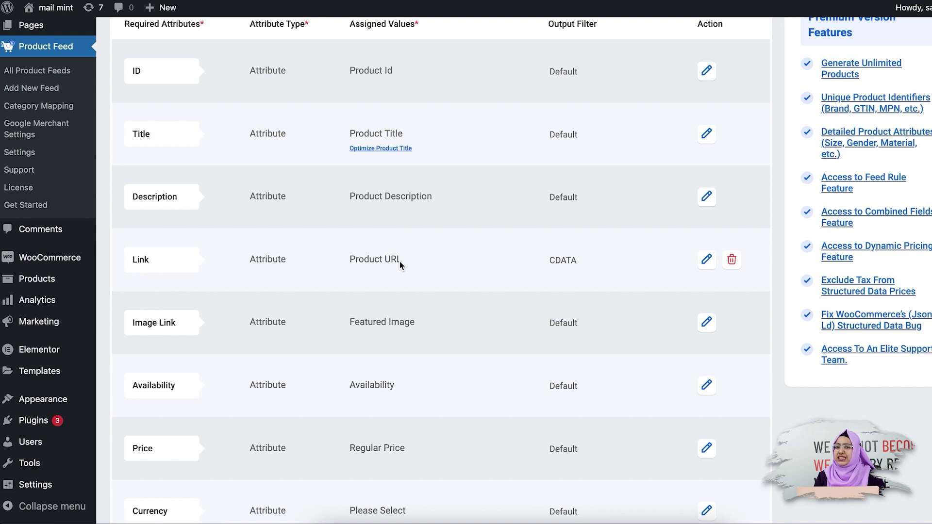
scroll(198, 108, up, 1)
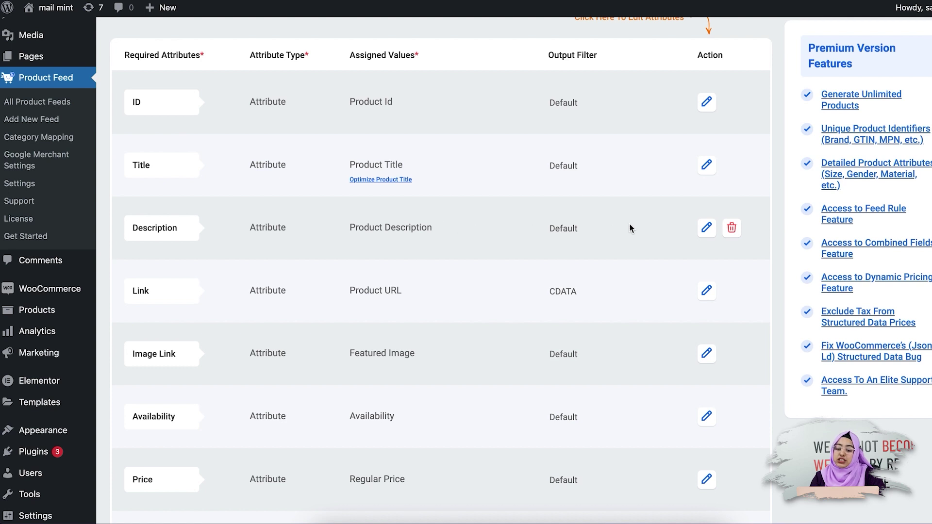
click(706, 228)
click(391, 227)
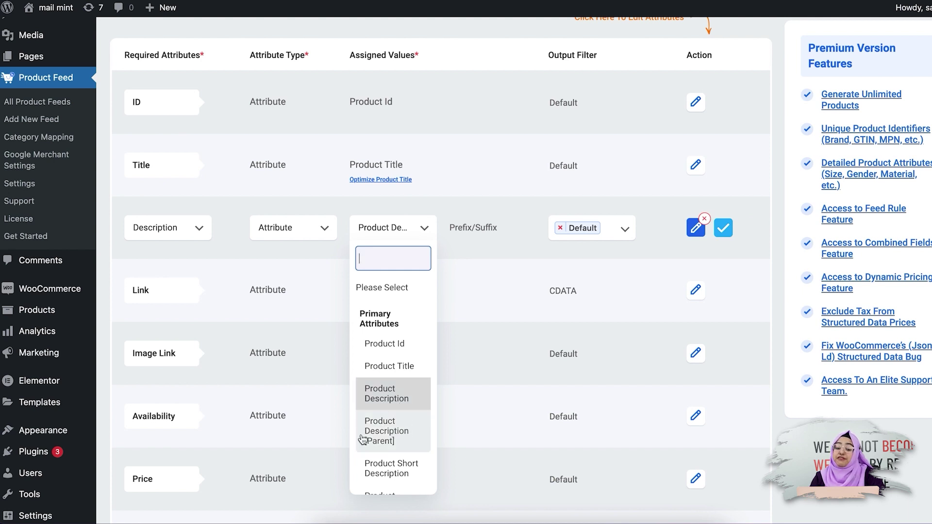
scroll(386, 442, down, 2)
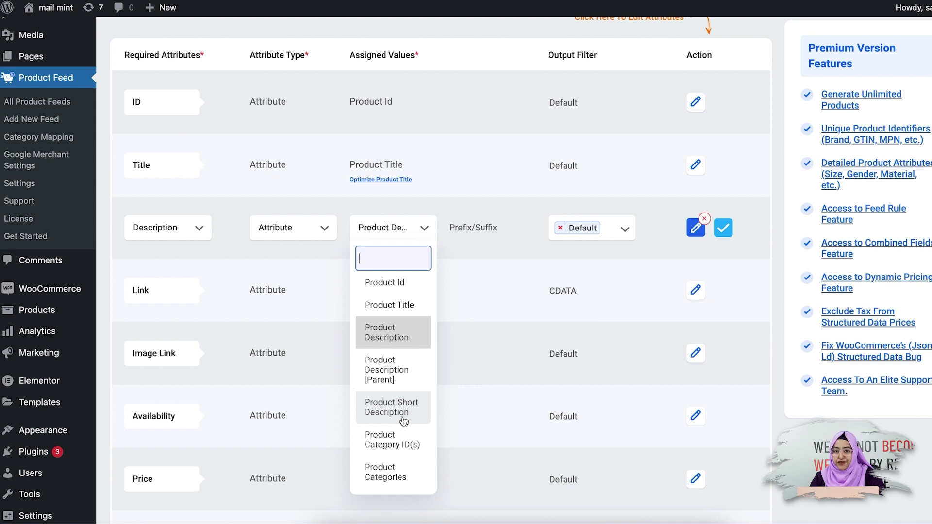
click(242, 294)
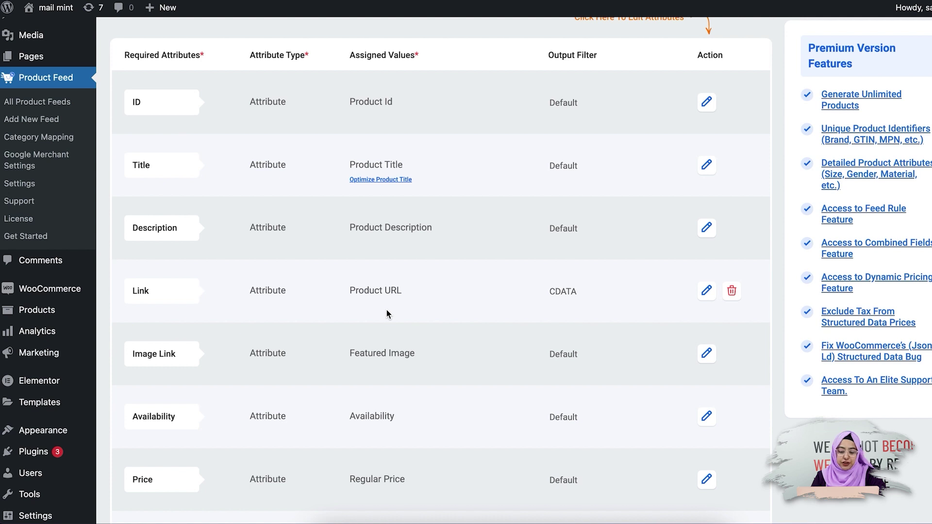
scroll(205, 294, down, 3)
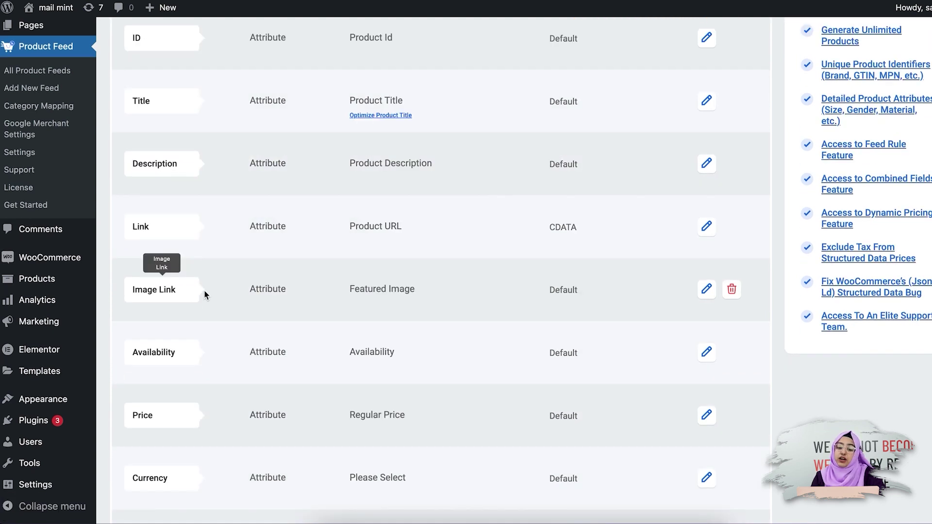
click(706, 290)
click(406, 295)
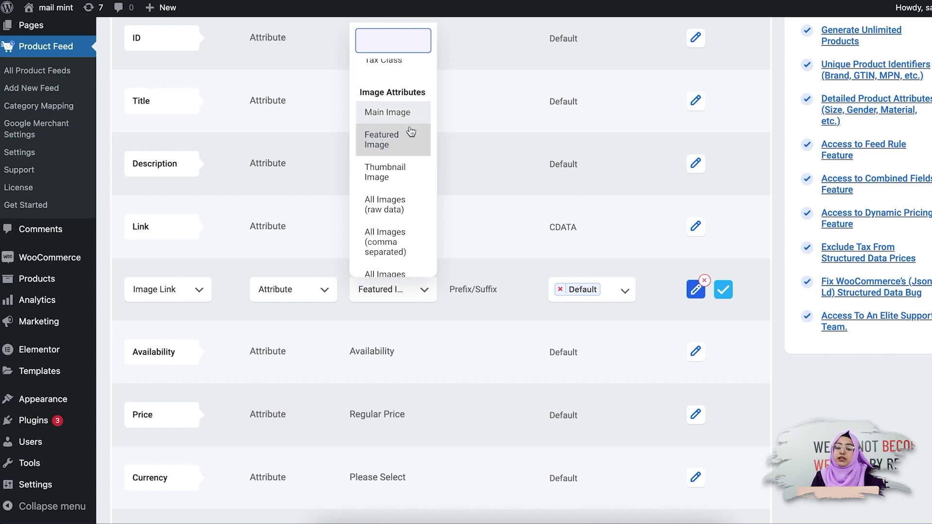
scroll(400, 233, down, 1)
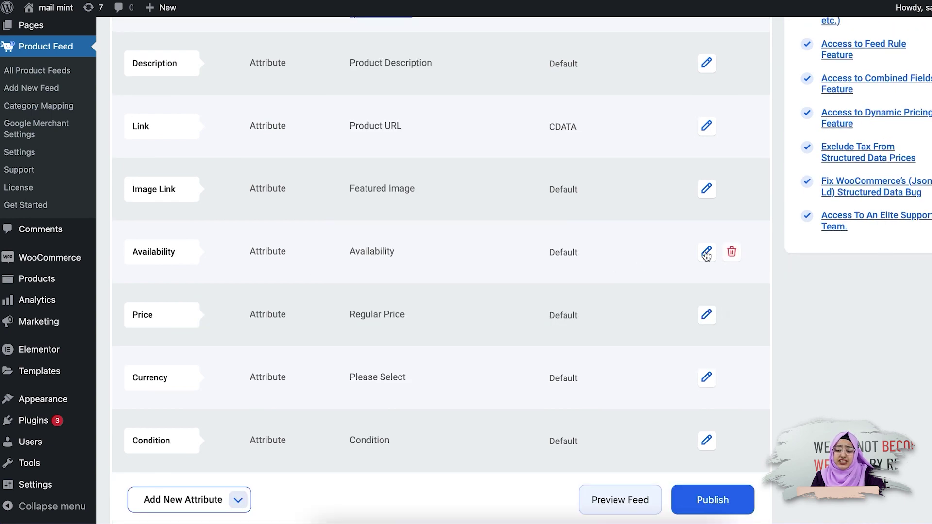
click(704, 254)
click(395, 252)
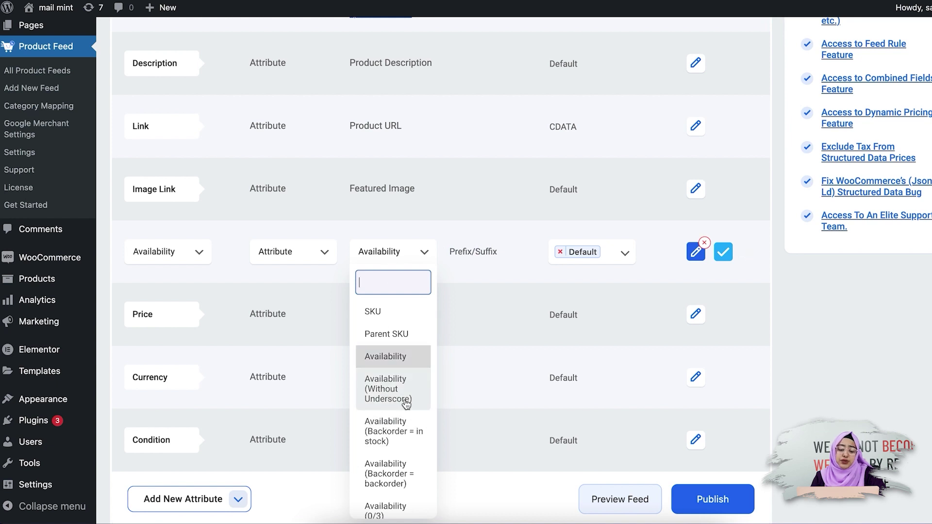
scroll(403, 418, down, 1)
scroll(404, 418, down, 1)
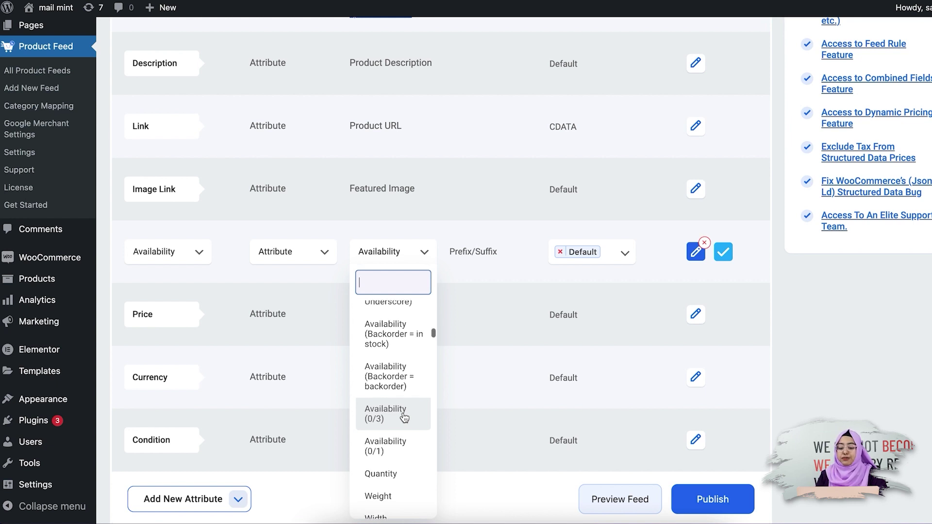
scroll(402, 416, down, 1)
click(724, 252)
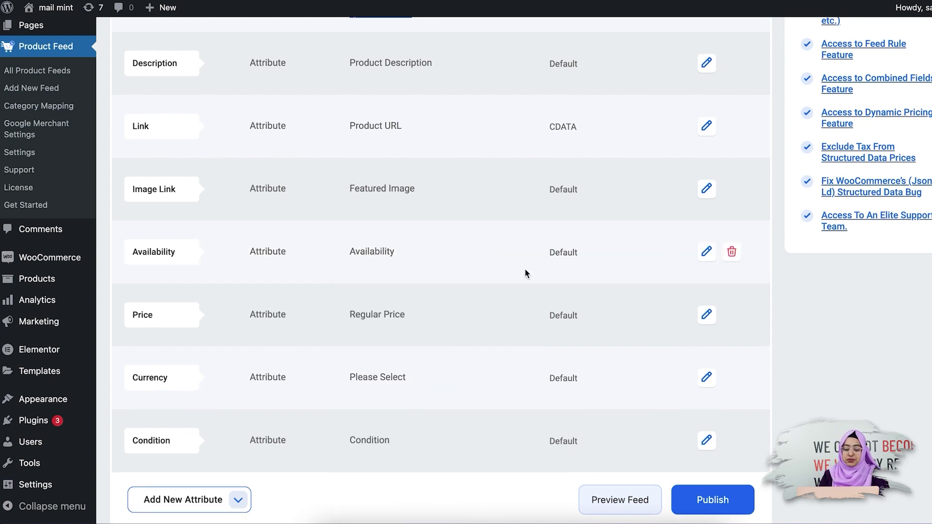
click(710, 314)
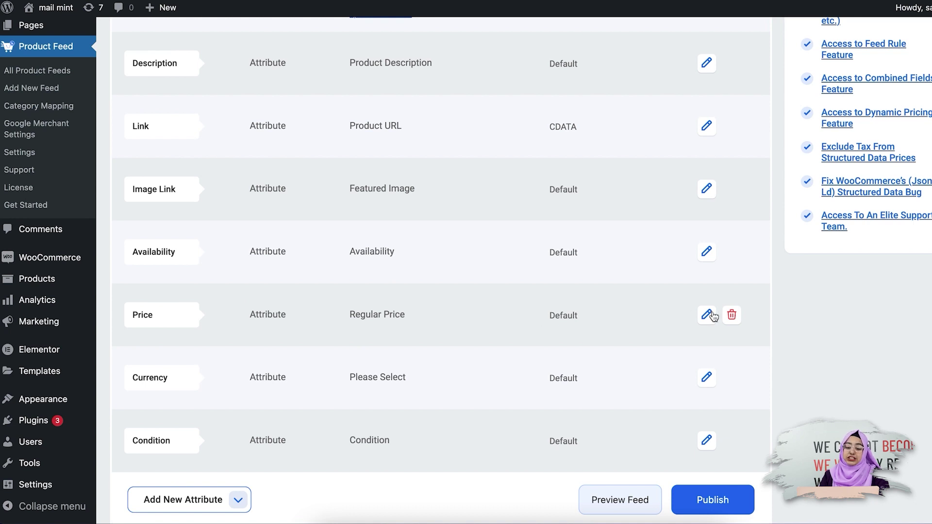
click(360, 321)
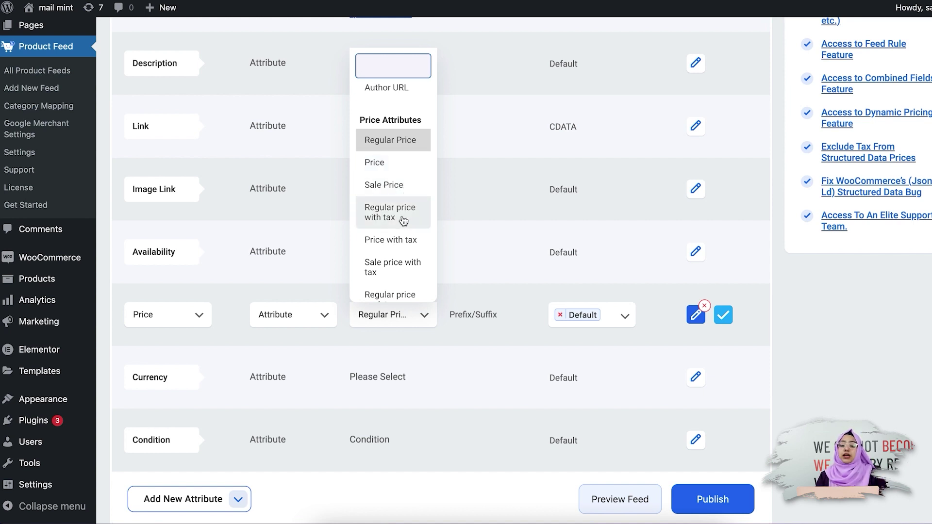
scroll(404, 220, down, 5)
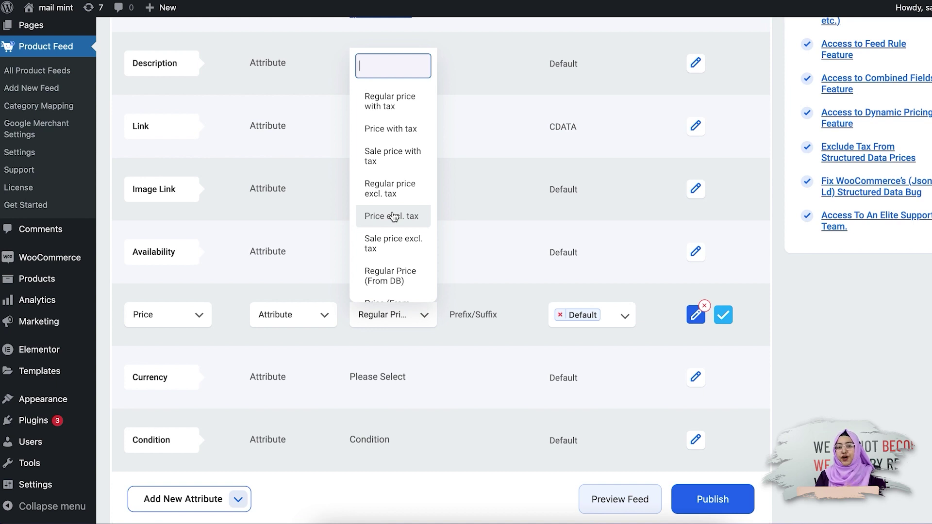
click(315, 380)
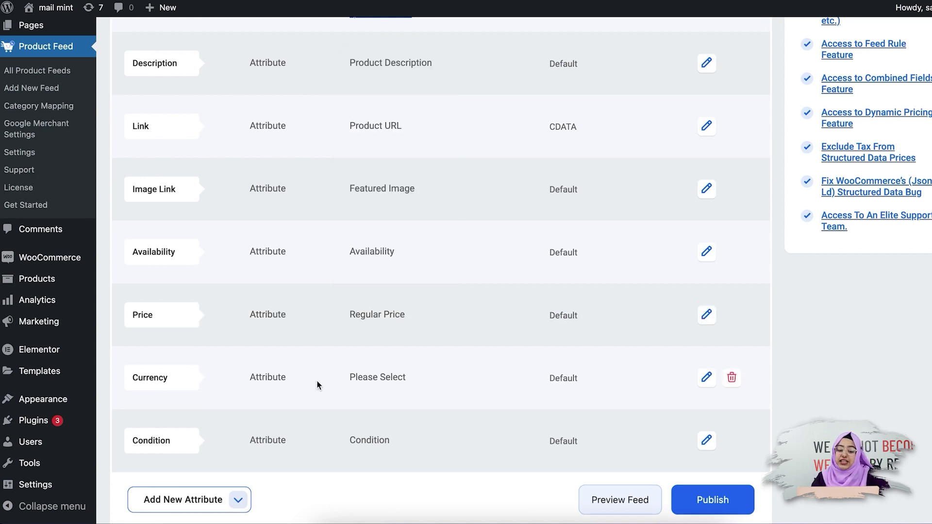
Step: Change the Currency attribute to a Static value of USD
click(704, 383)
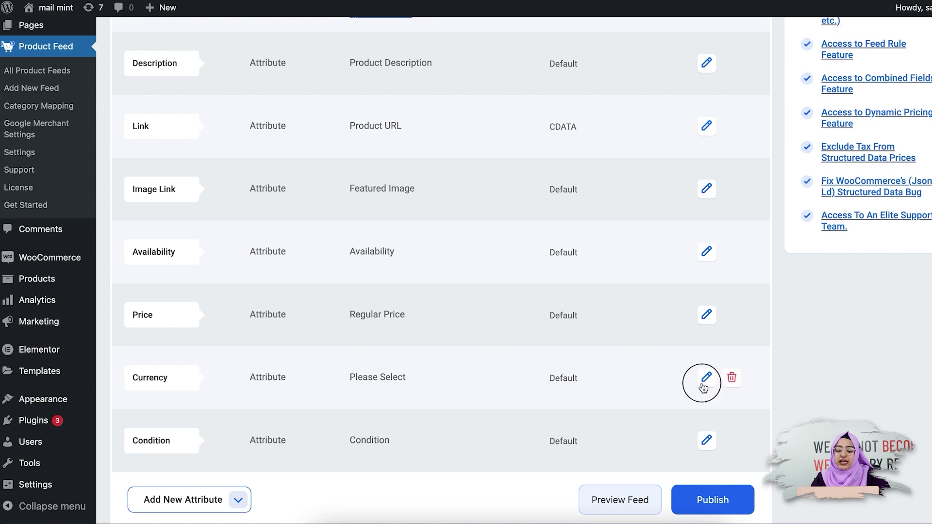
click(319, 370)
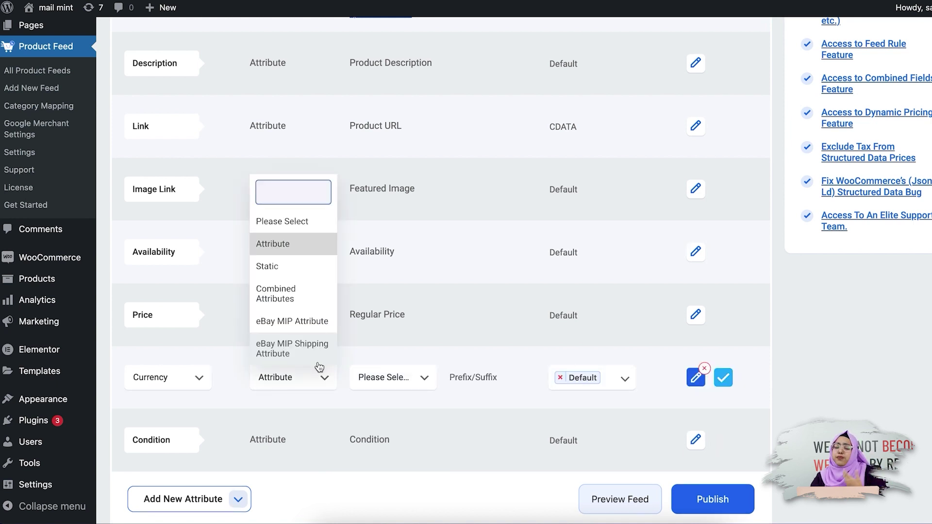
click(280, 263)
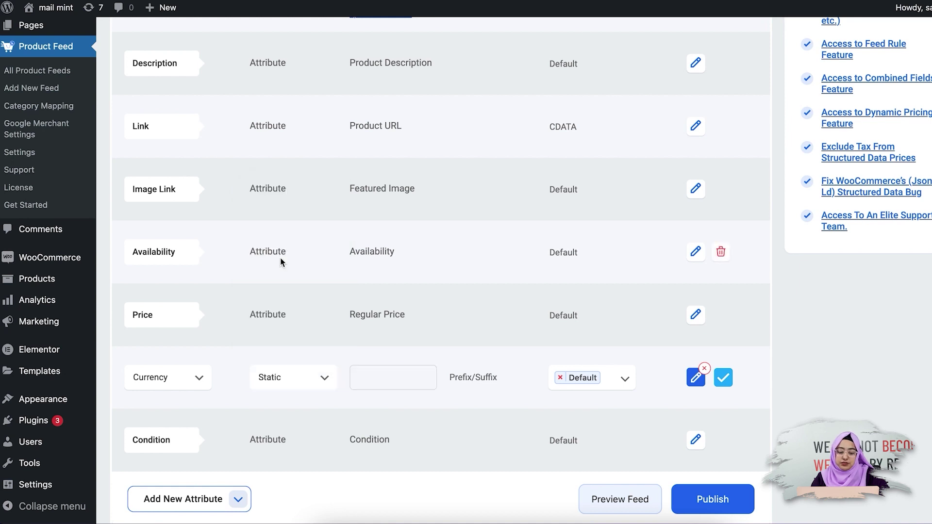
click(389, 377)
text(USD)
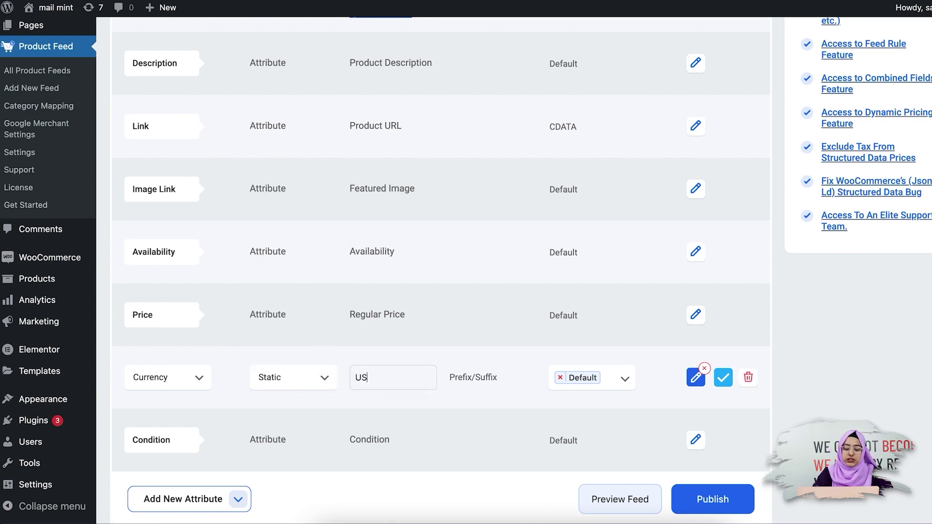
key(Return)
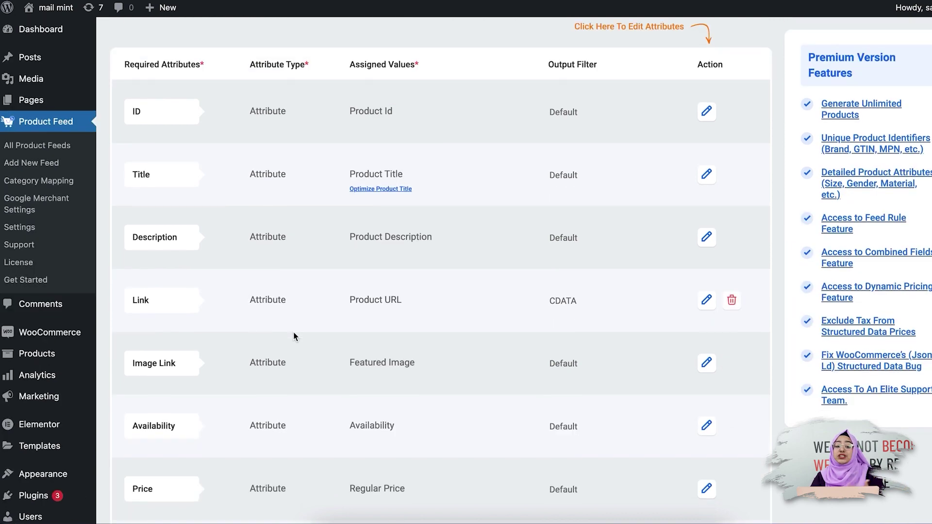
scroll(293, 331, down, 5)
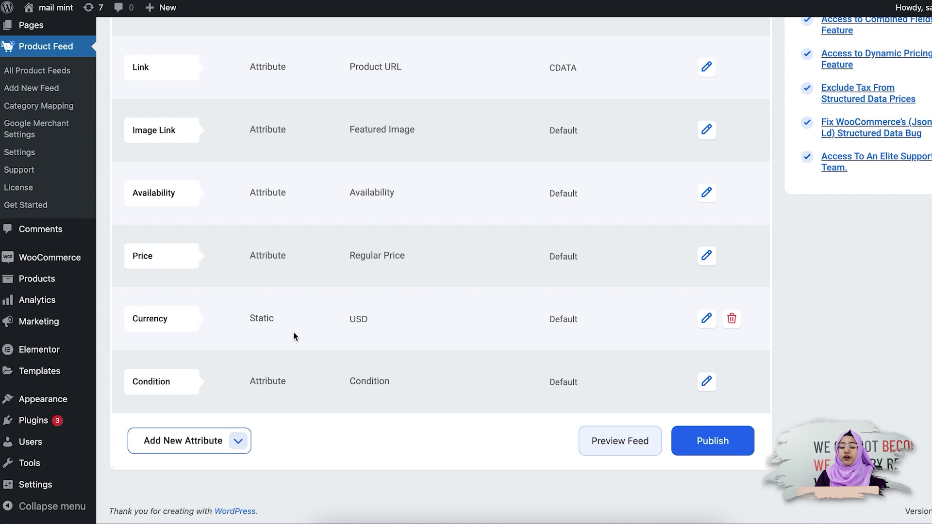
Step: Add a new attribute row and select Brand as its attribute
click(187, 443)
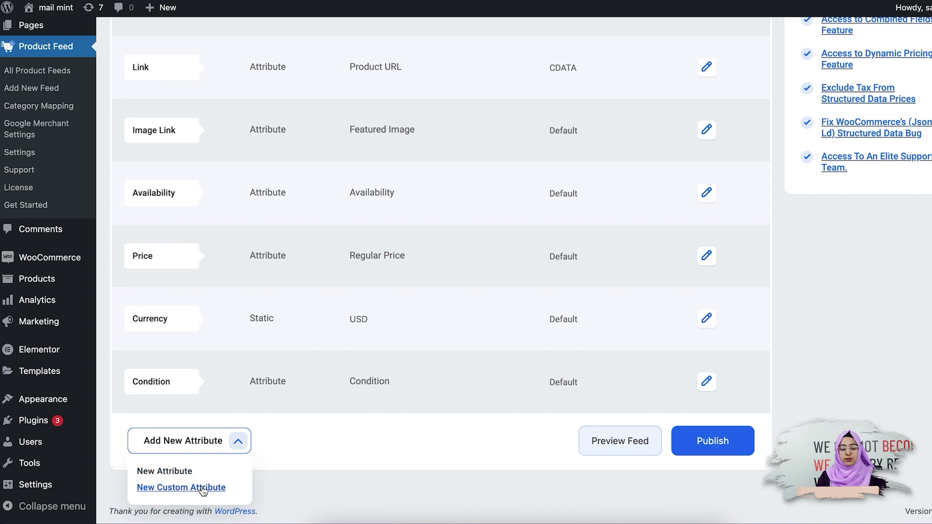
click(174, 475)
click(166, 444)
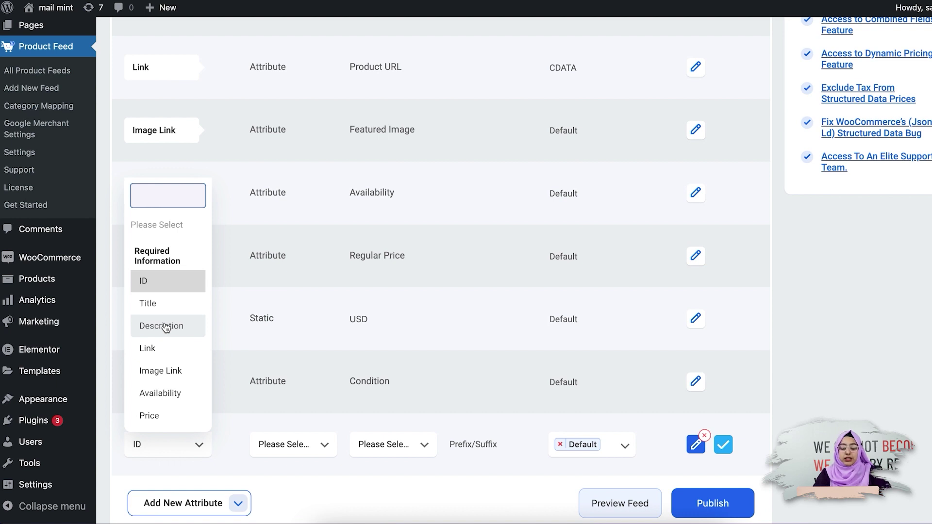
text(bra)
click(145, 414)
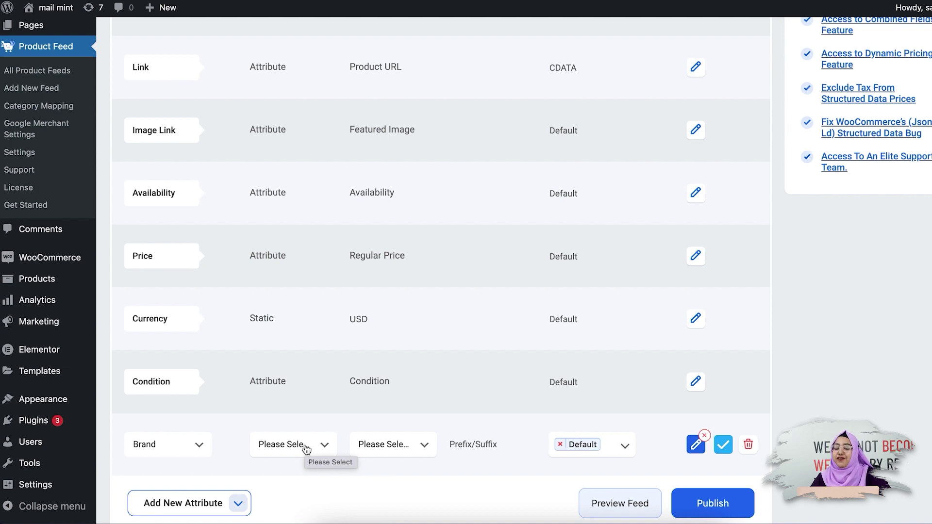
Step: Set the Brand attribute to the Static value 'rextheme' and save the row
click(306, 447)
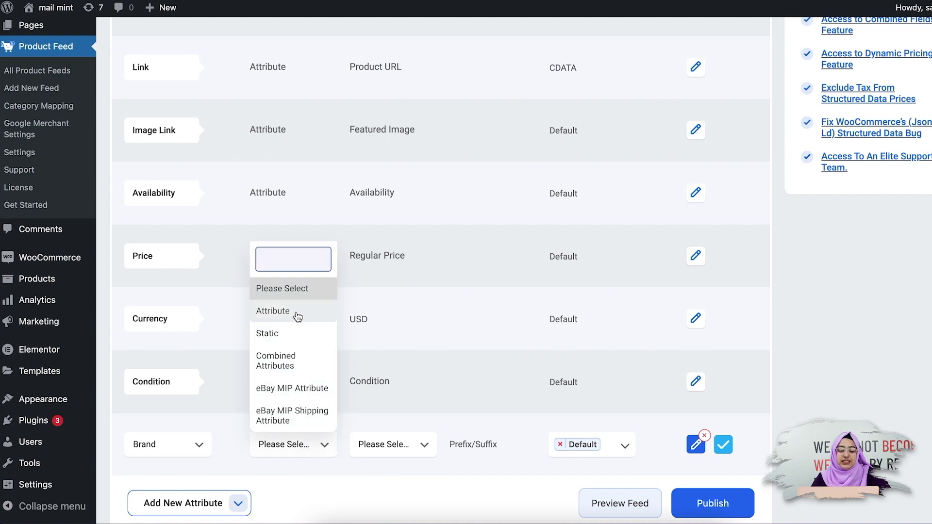
click(295, 336)
click(398, 442)
text(rEX)
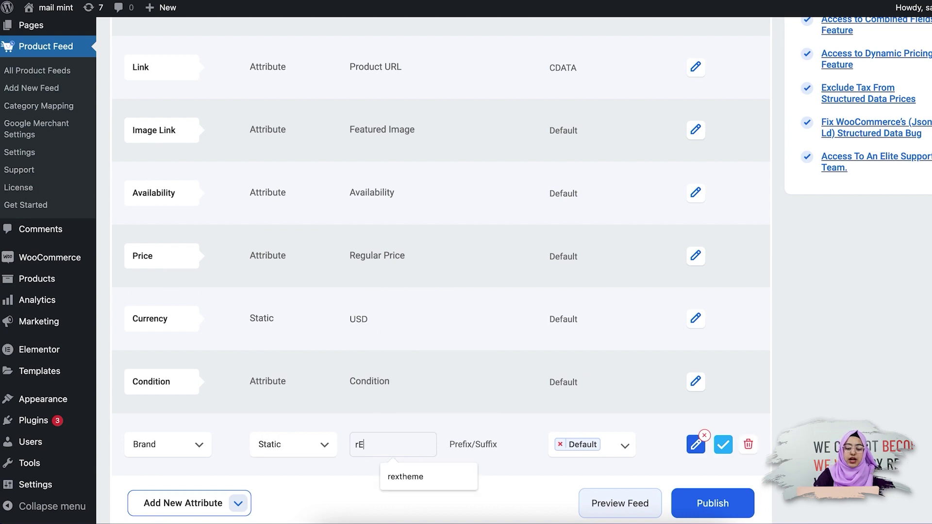
click(424, 476)
key(Return)
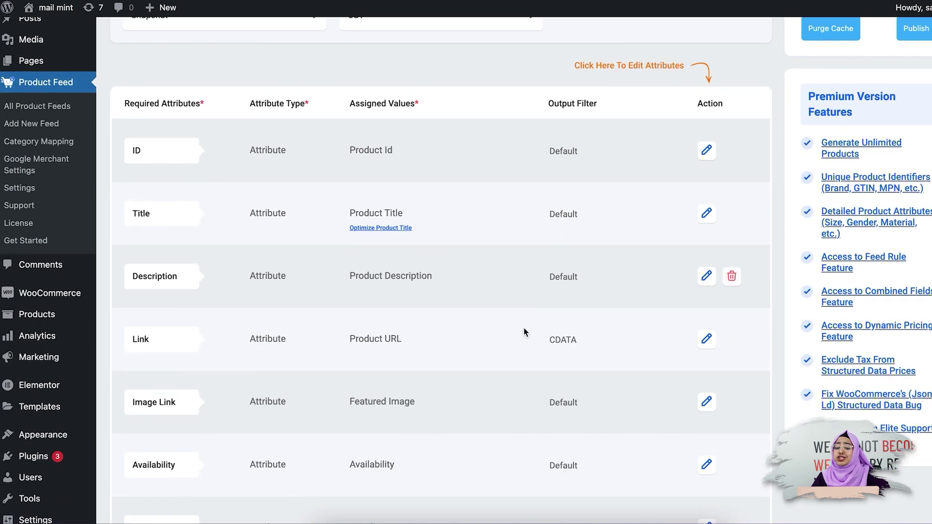
scroll(523, 328, down, 5)
scroll(523, 333, down, 1)
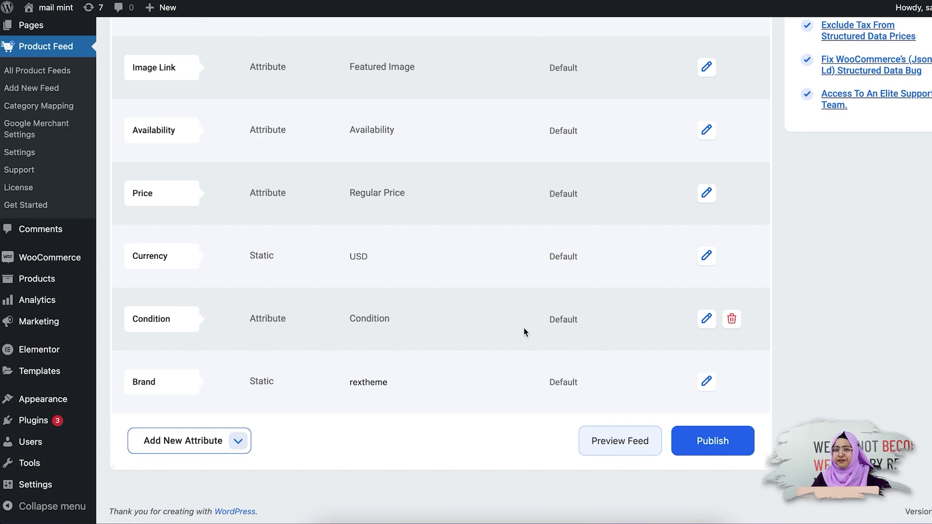
scroll(524, 328, up, 10)
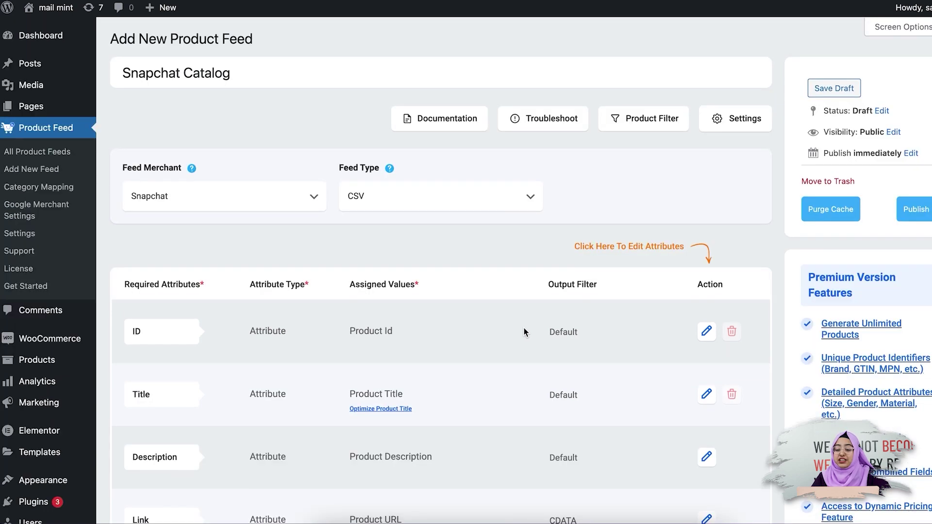
Step: Set the feed's Auto-Generate interval to Hourly in Settings, then return to the editor
click(753, 118)
scroll(753, 150, down, 3)
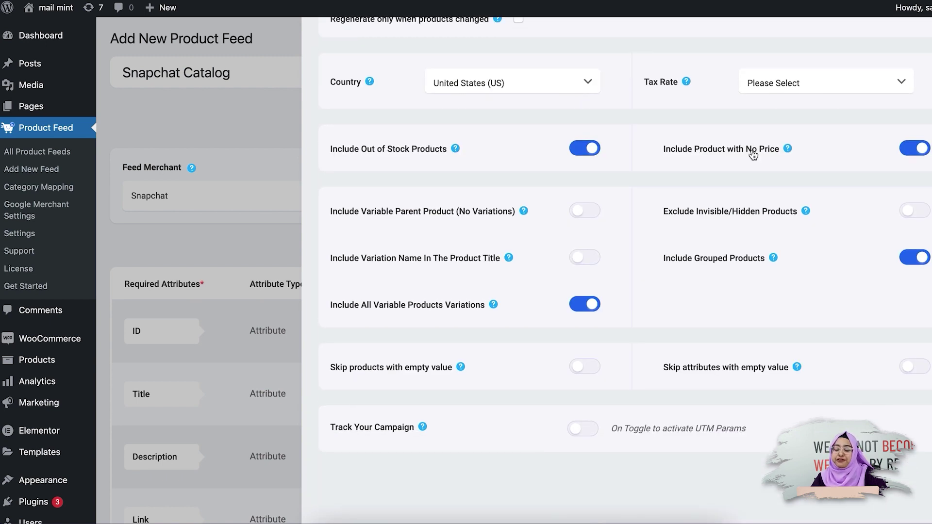
scroll(413, 131, up, 3)
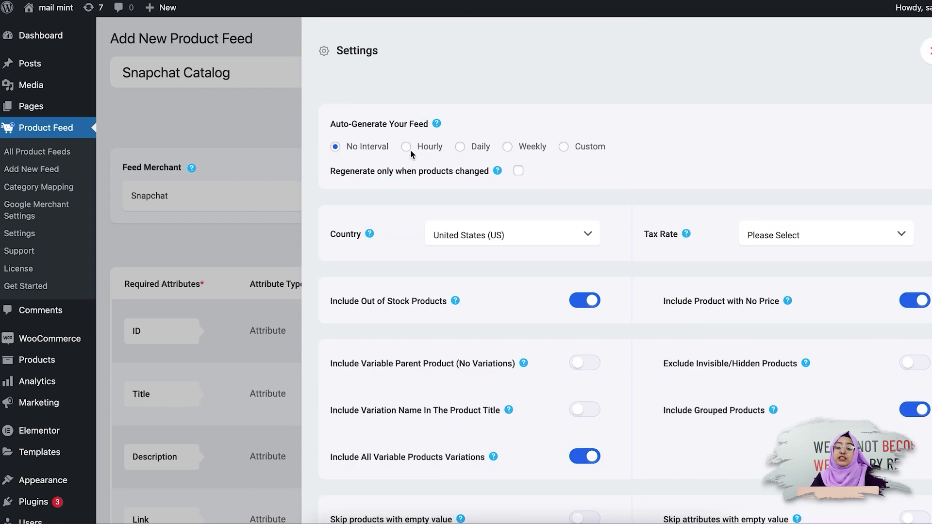
click(407, 150)
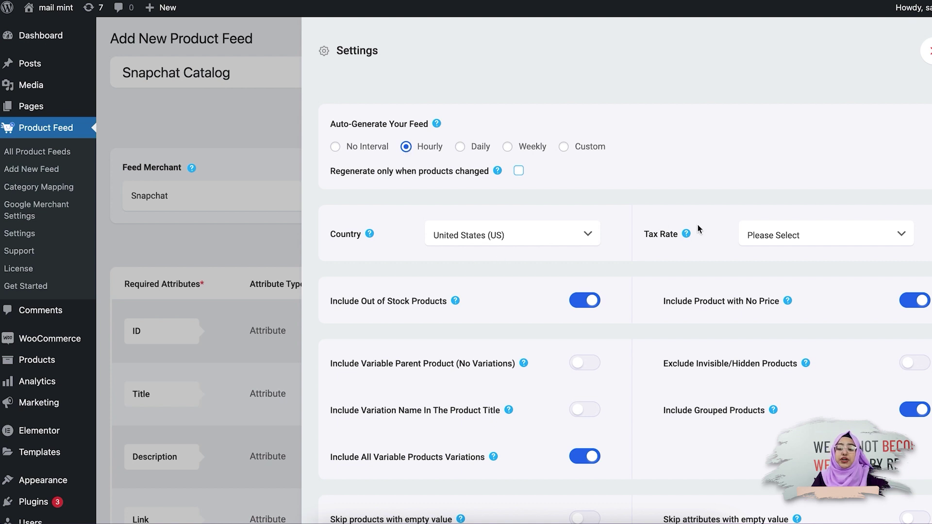
scroll(660, 332, down, 2)
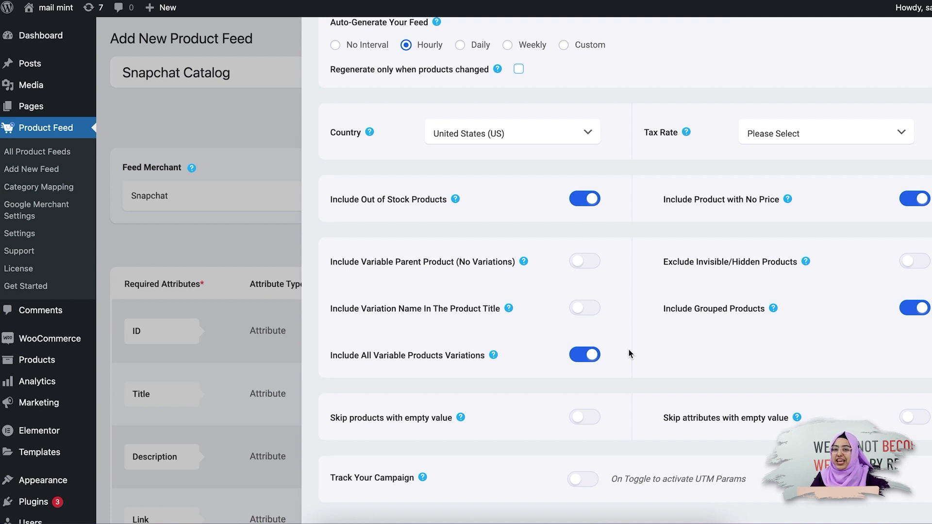
scroll(629, 354, up, 2)
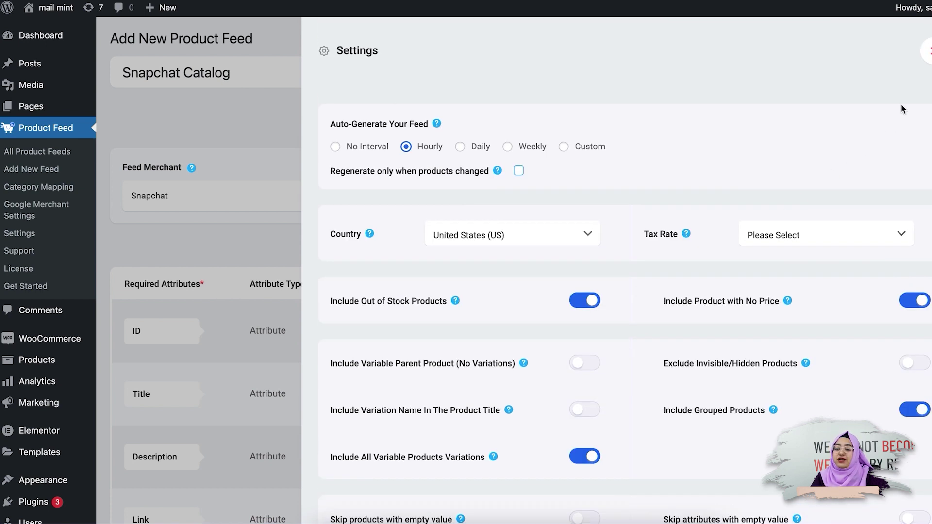
click(927, 59)
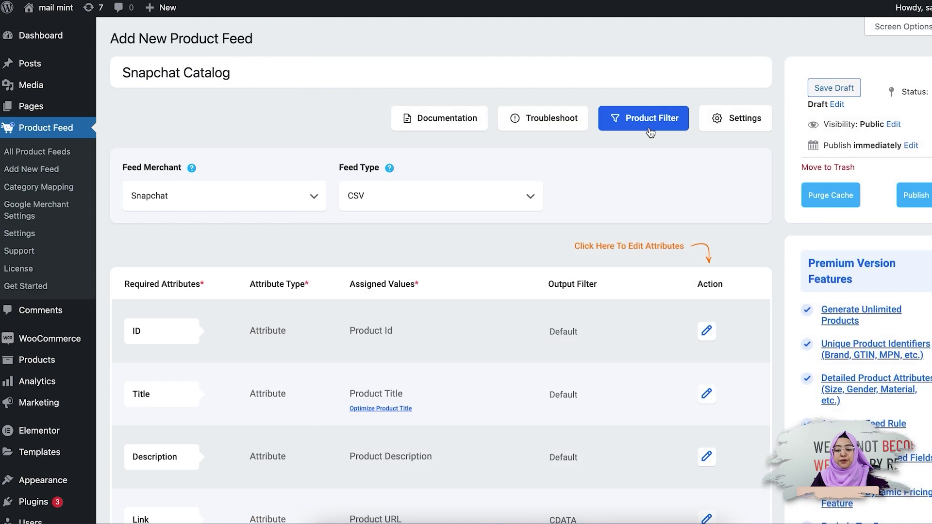
click(650, 130)
click(478, 110)
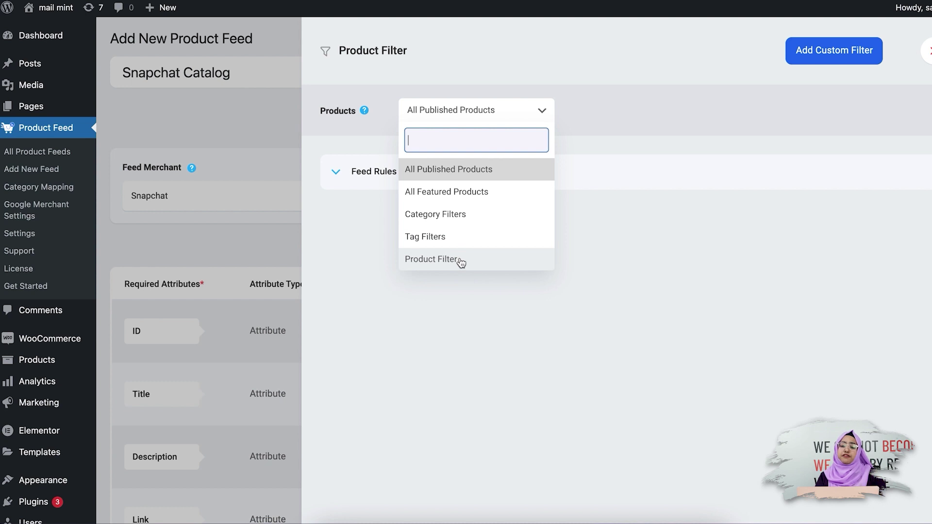
click(504, 325)
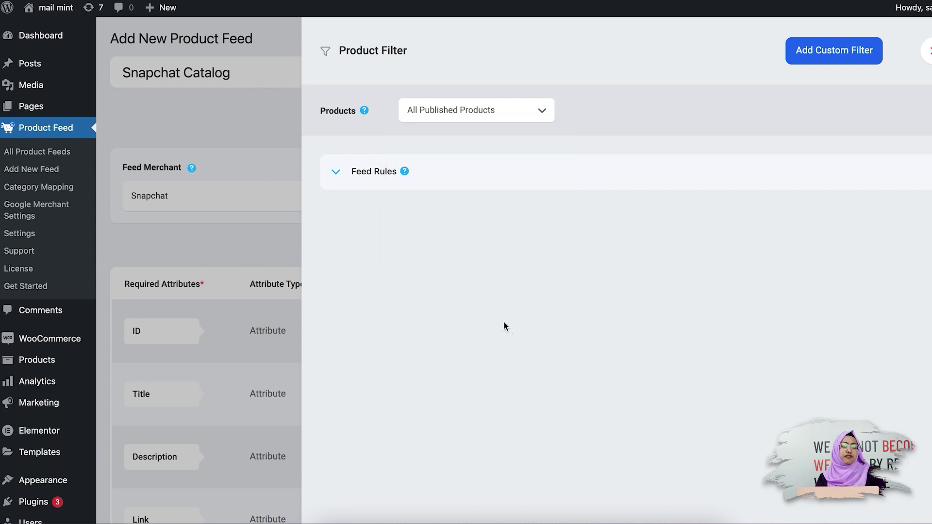
click(817, 60)
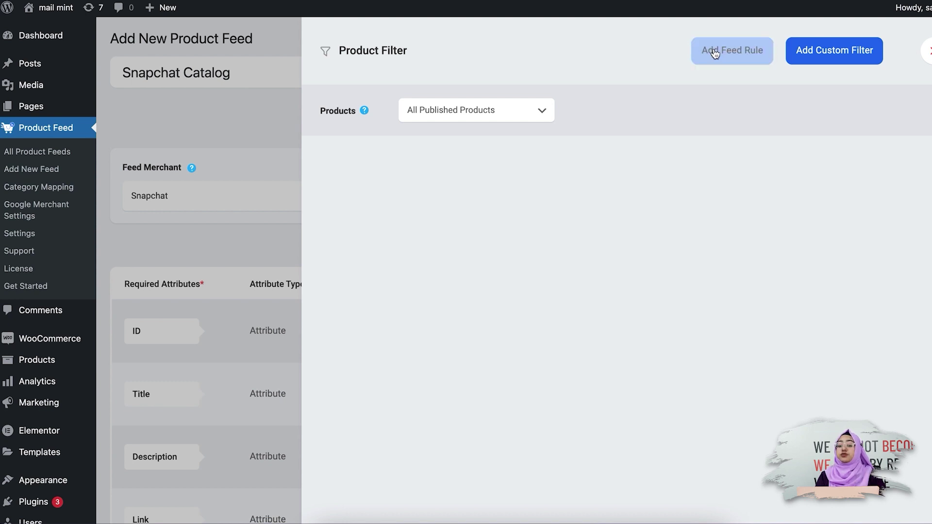
click(741, 57)
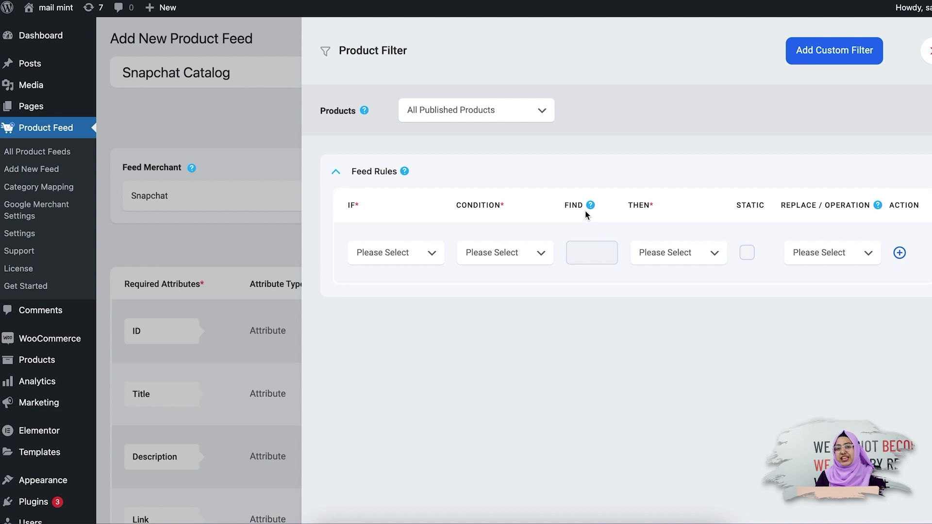
click(927, 53)
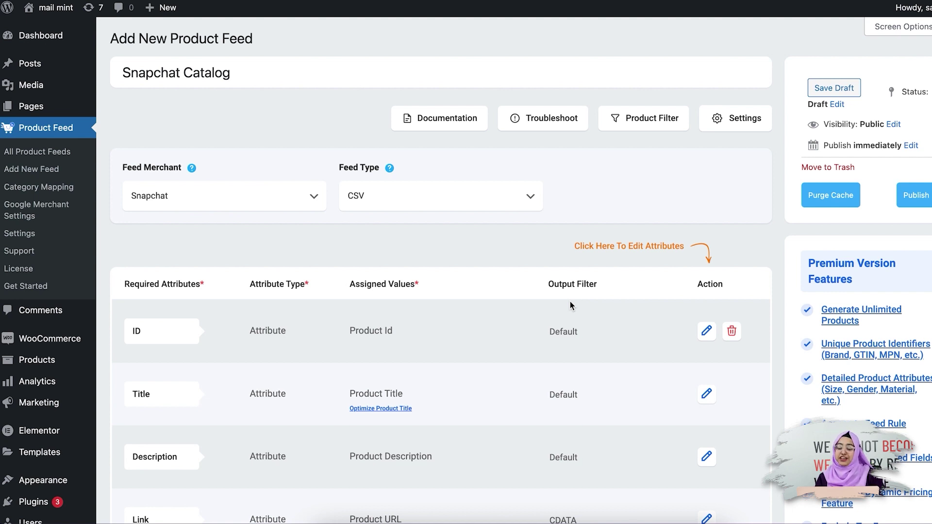
Step: Publish the Snapchat Catalog feed and let it generate
click(905, 204)
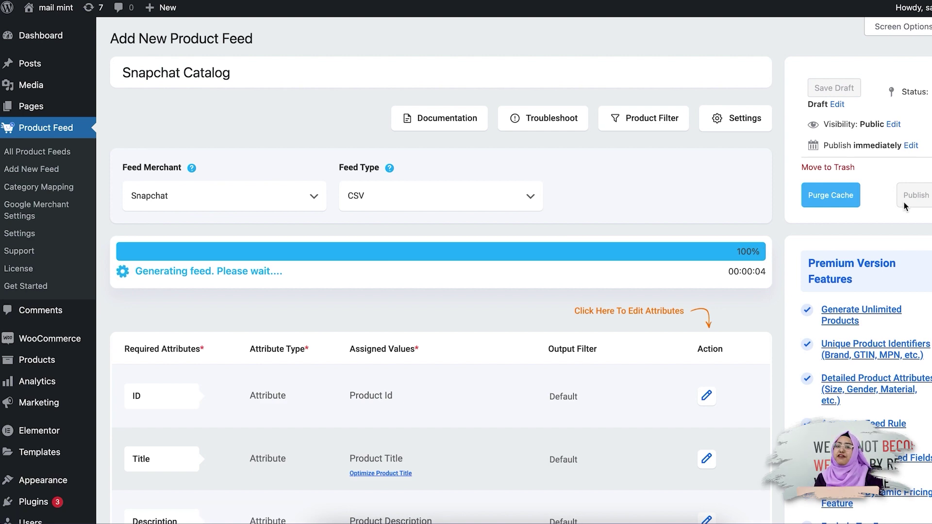
scroll(685, 402, down, 15)
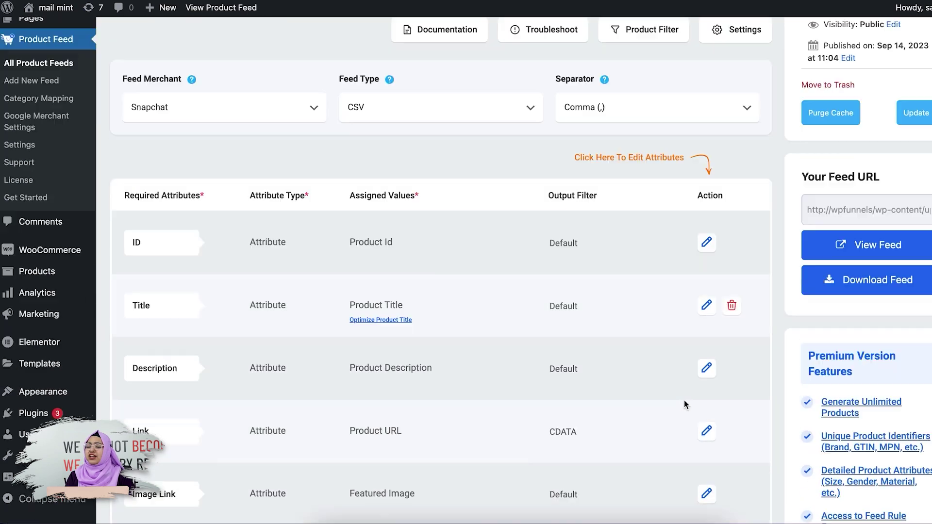
scroll(684, 402, up, 15)
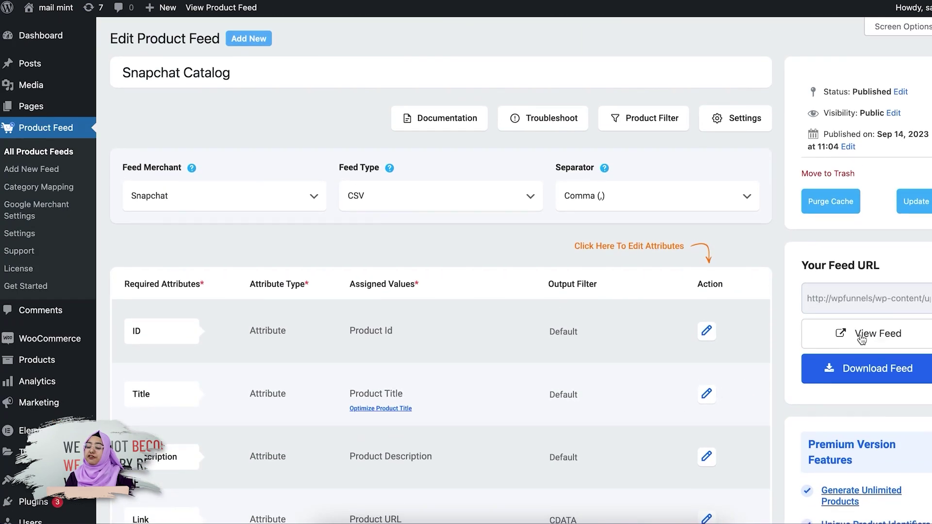
Step: Select the generated feed URL and download the CSV feed
double_click(857, 298)
click(857, 298)
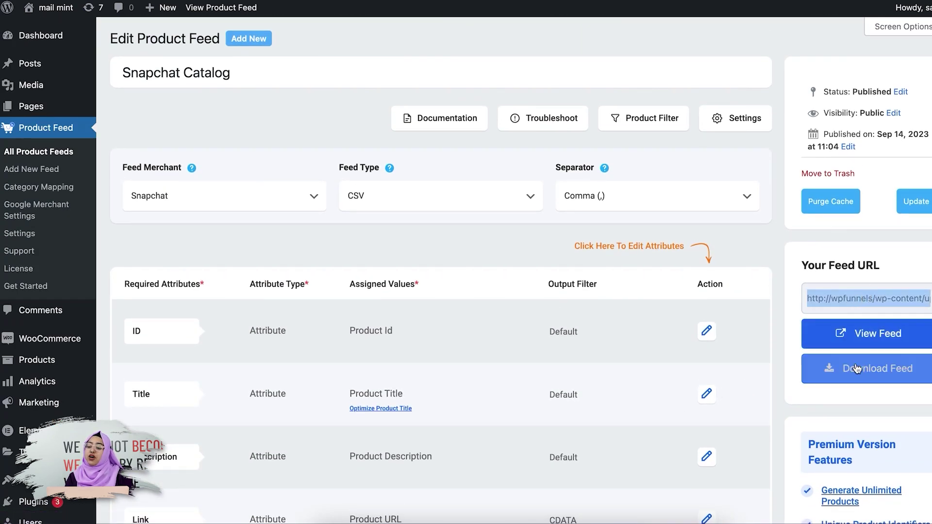
click(867, 377)
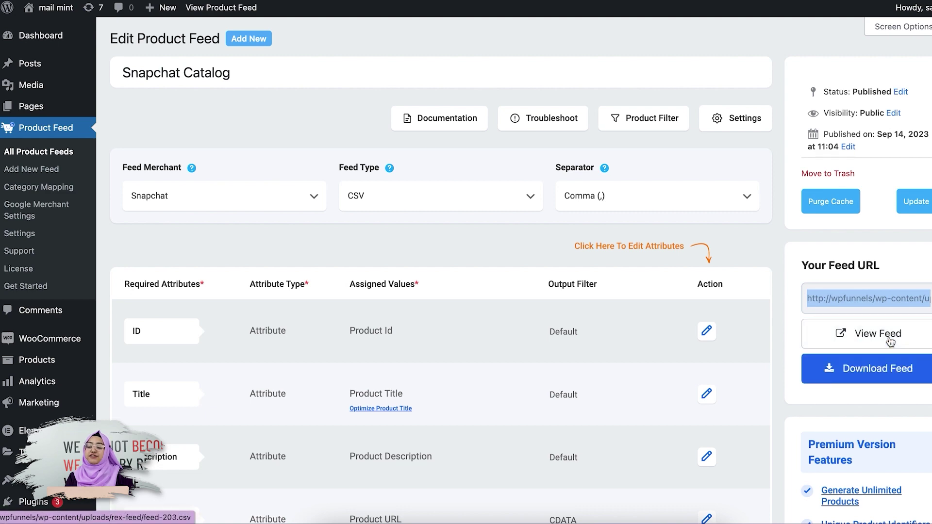